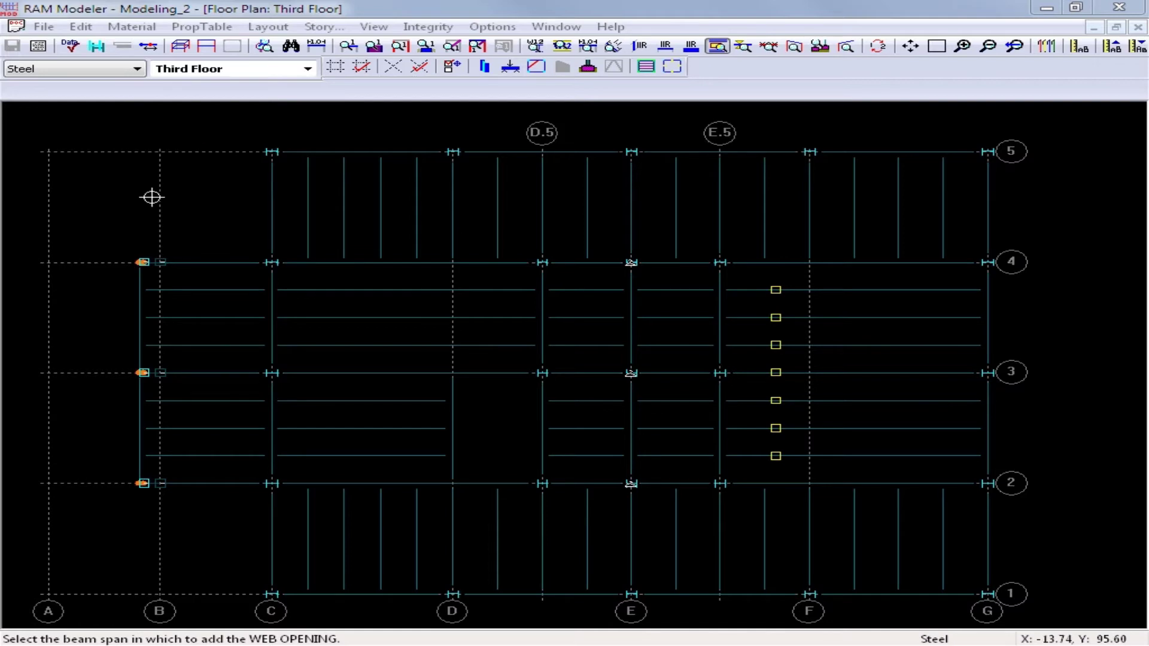
Set the working material to Concrete and open the Second Floor plan
click(104, 69)
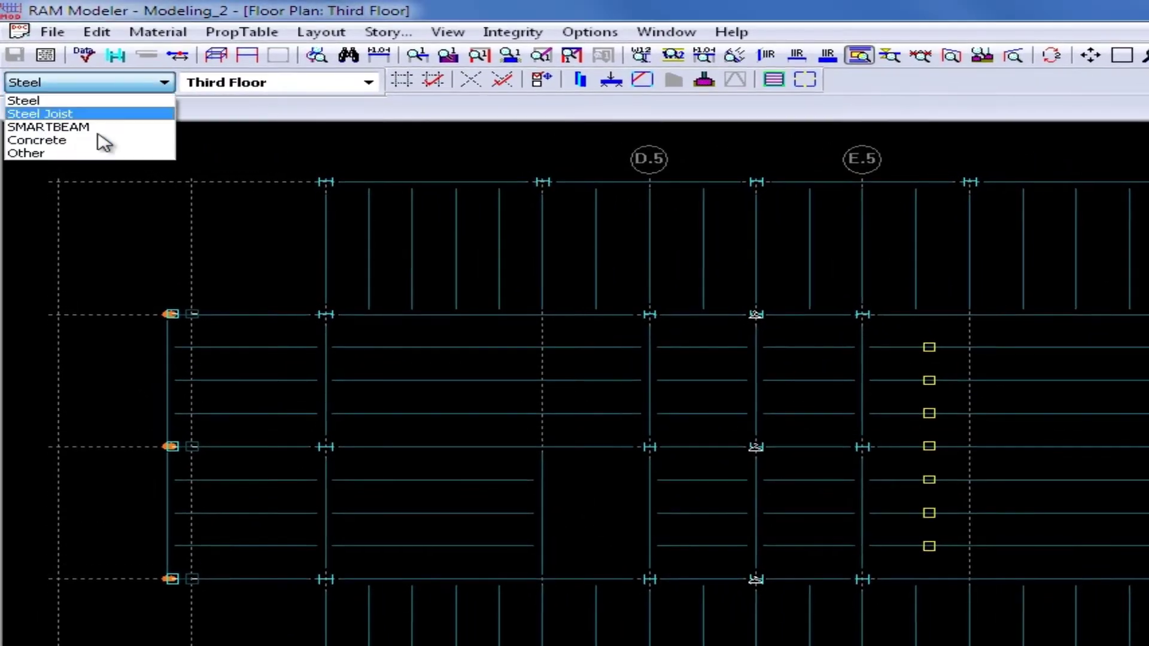
click(75, 140)
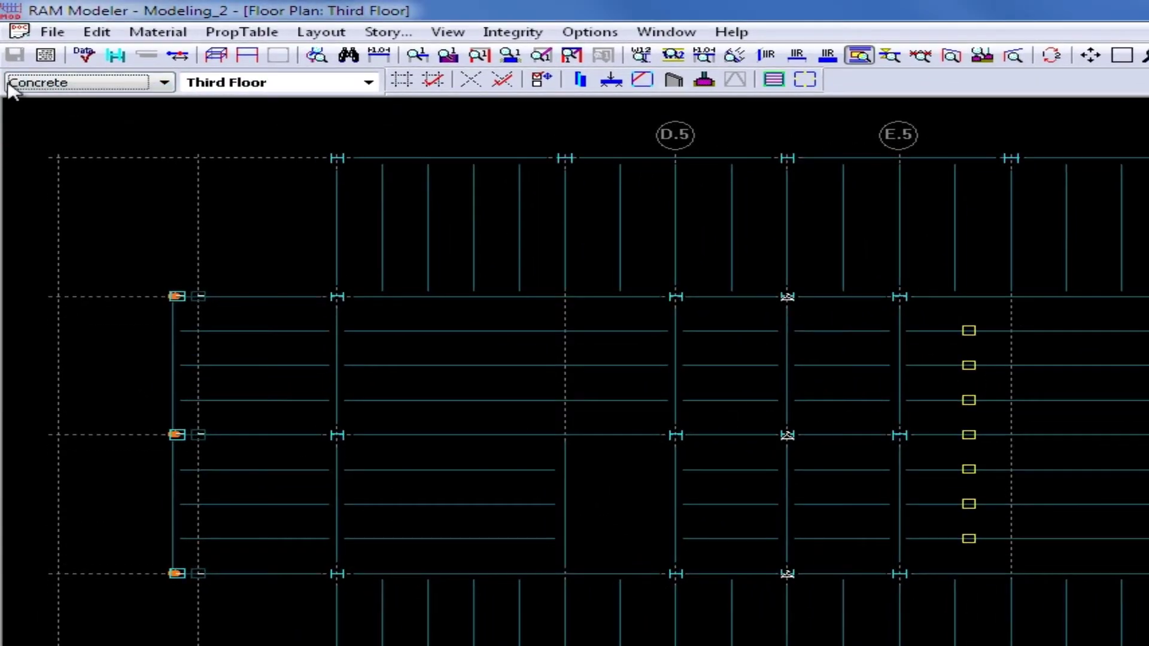
click(369, 82)
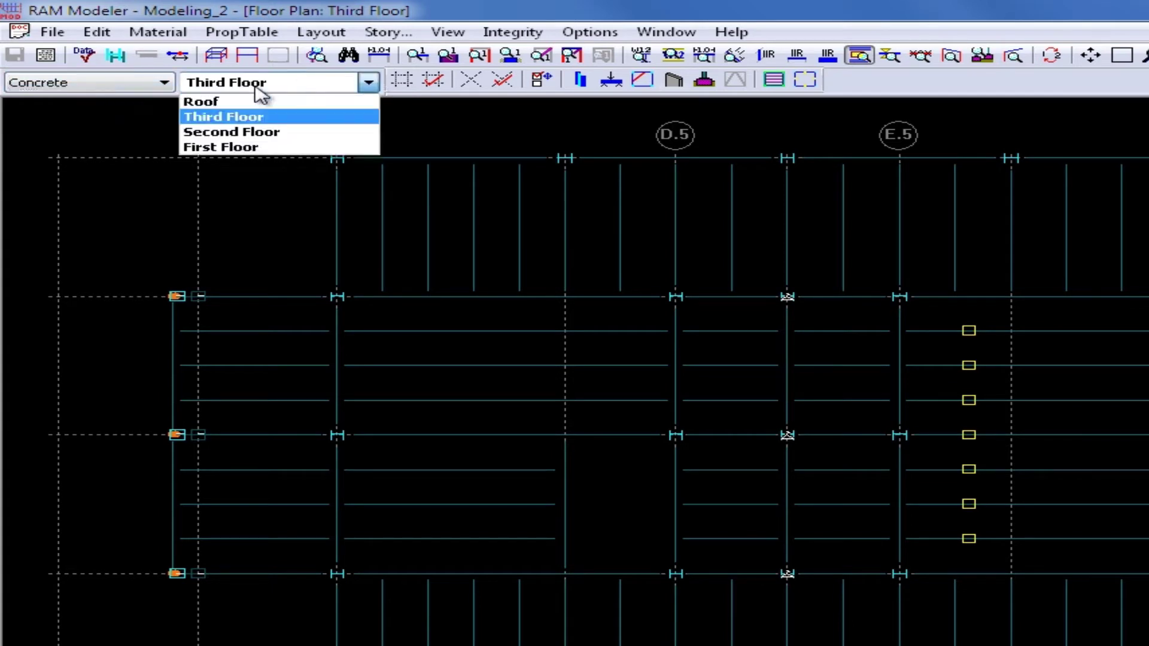
click(218, 136)
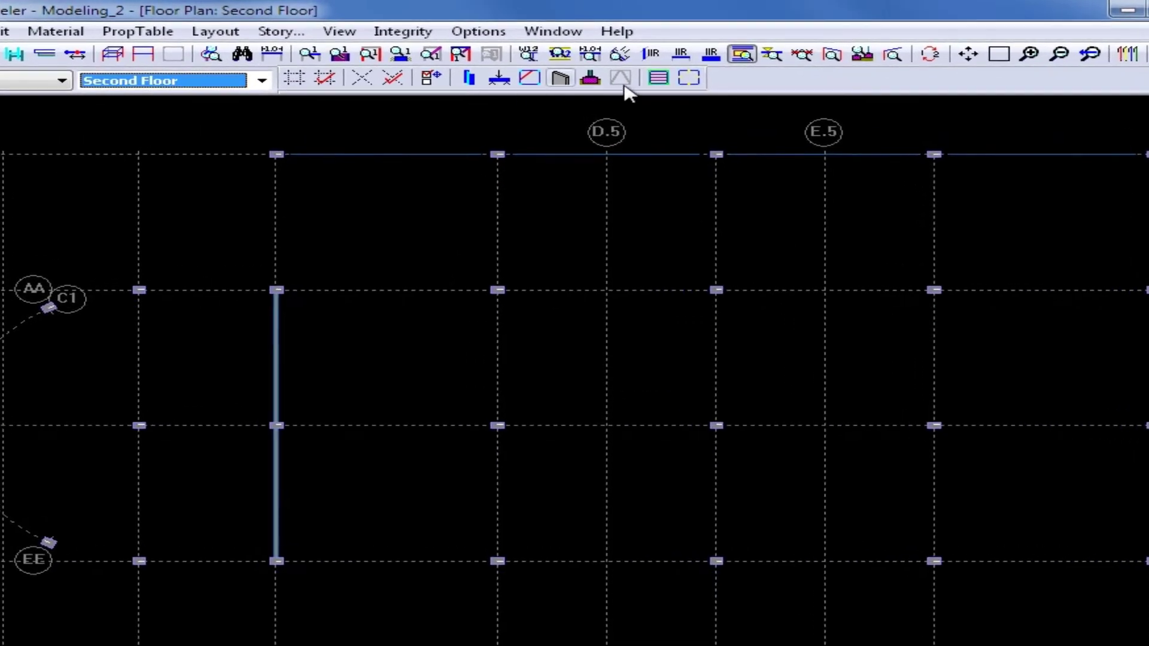
Set the live load reduction for standard concrete columns to the calculated value, limited to a maximum of 20%
click(469, 80)
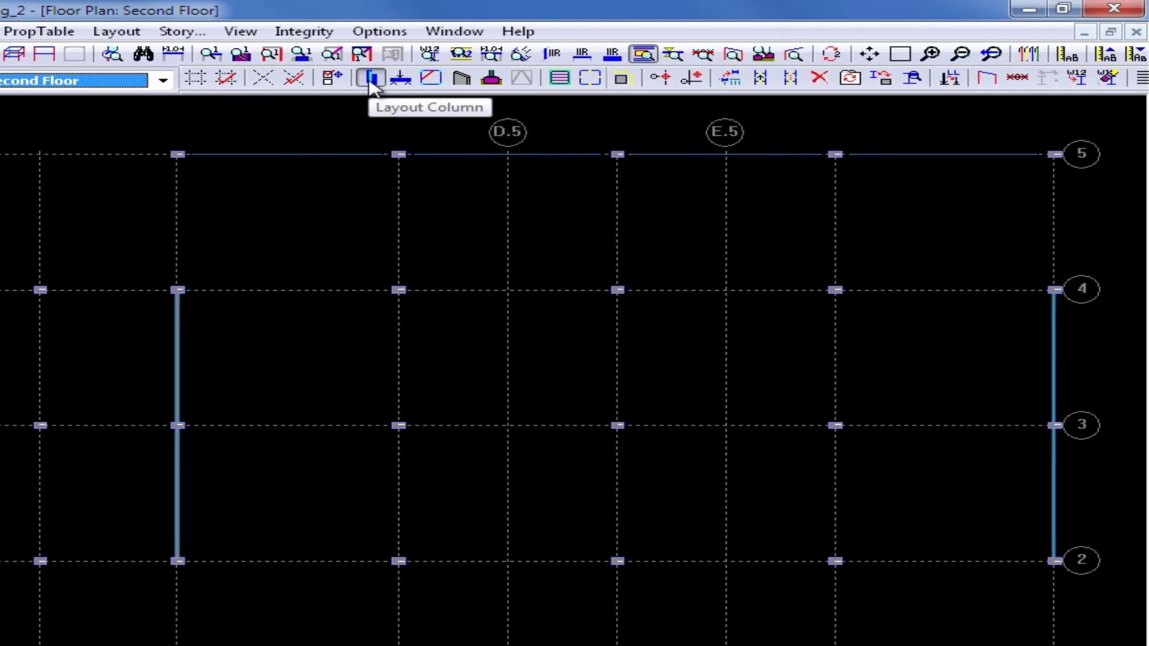
click(943, 85)
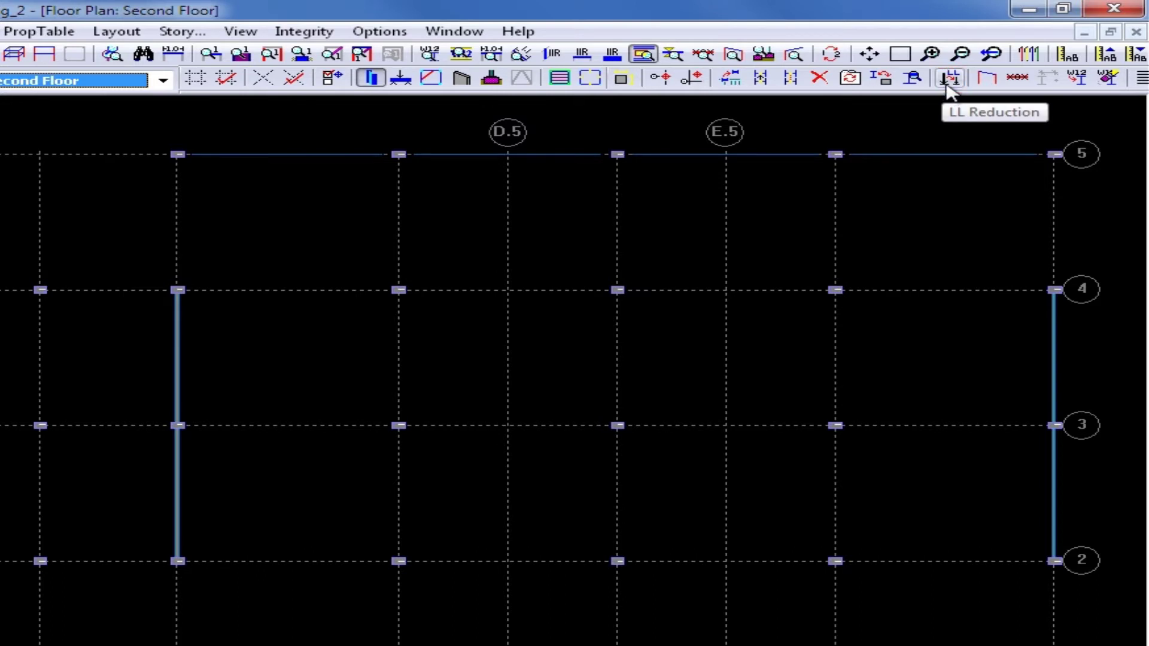
click(948, 84)
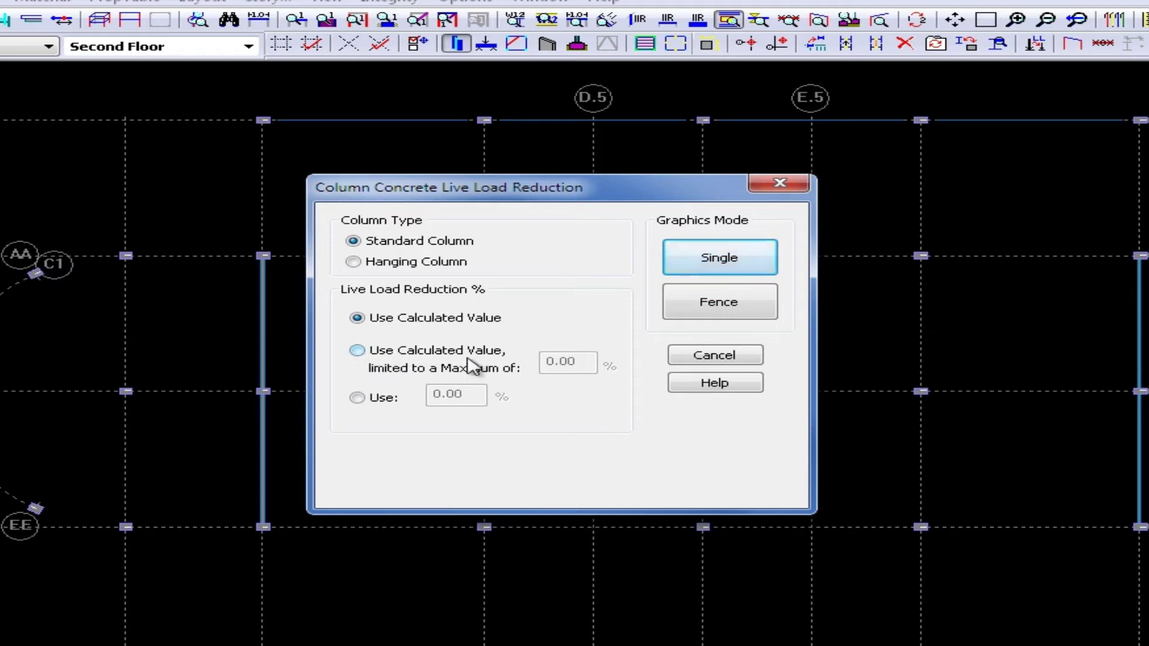
click(358, 351)
key(Tab)
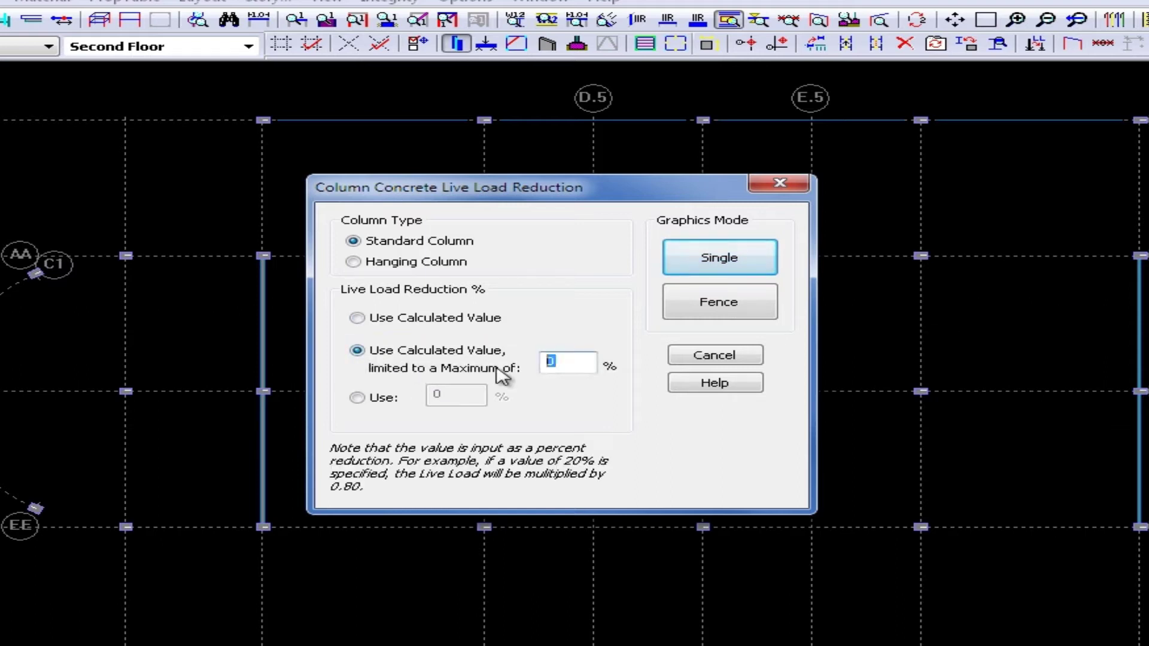
text(20)
Apply the column live load reduction by fence to the interior columns at grids D, E and F between grids 2 and 4, and save the model
click(676, 302)
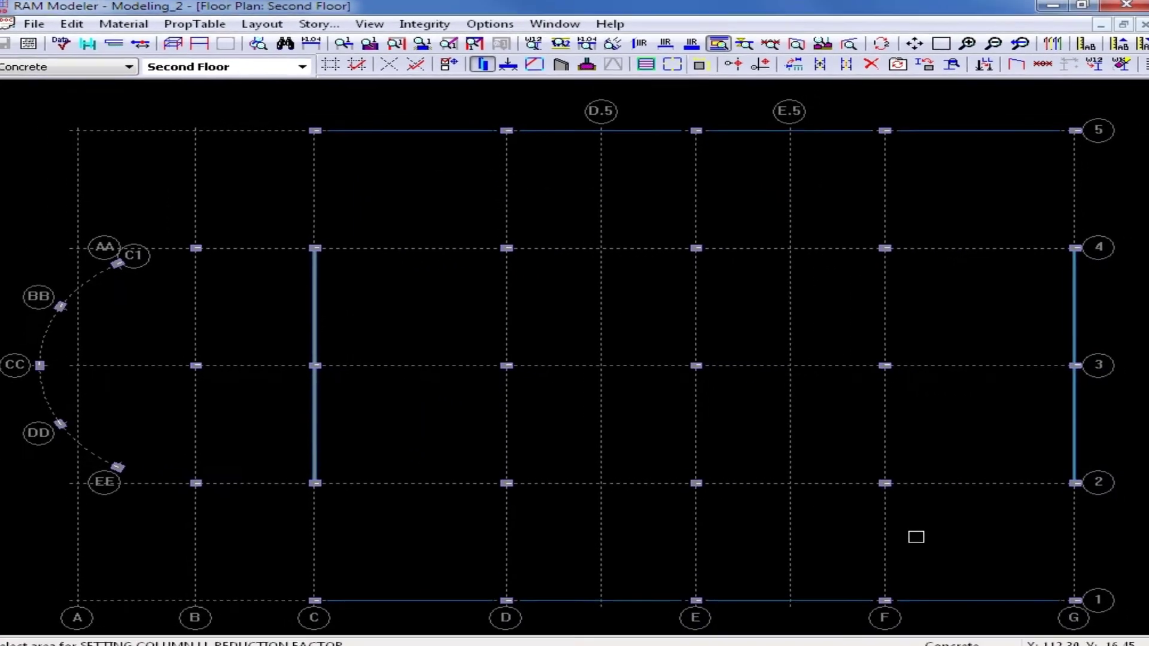
drag(944, 527, 412, 200)
drag(412, 199, 413, 200)
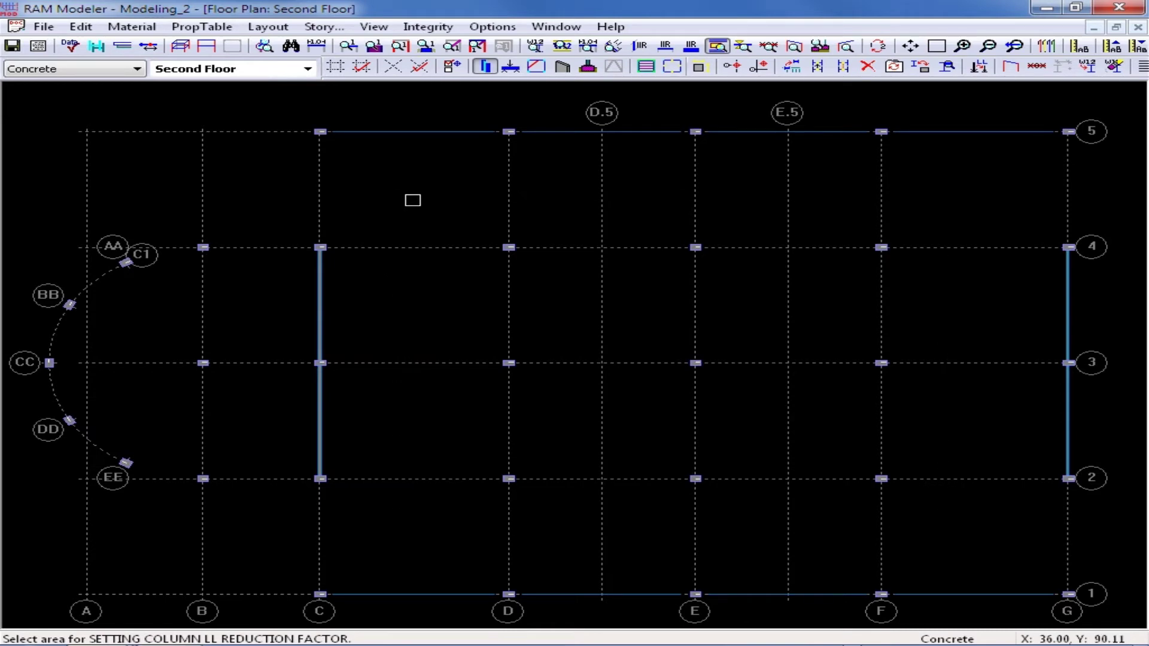
click(12, 47)
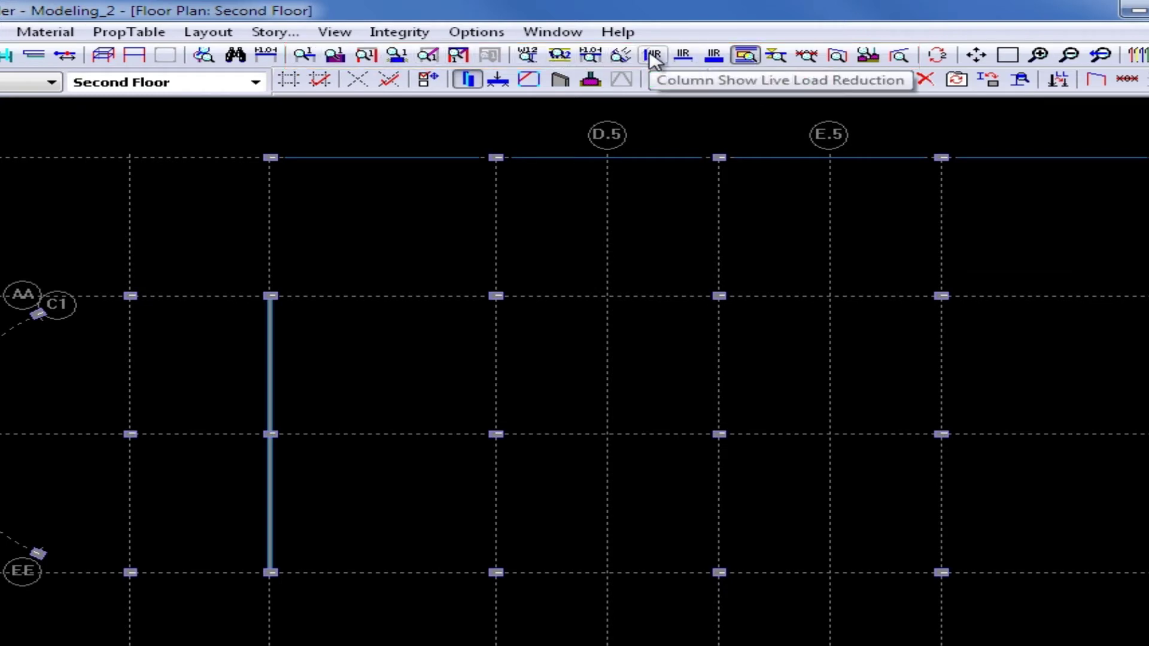
Display the column live load reductions on the plan, enlarge their label text for reading, and hide them again
click(652, 55)
click(652, 55)
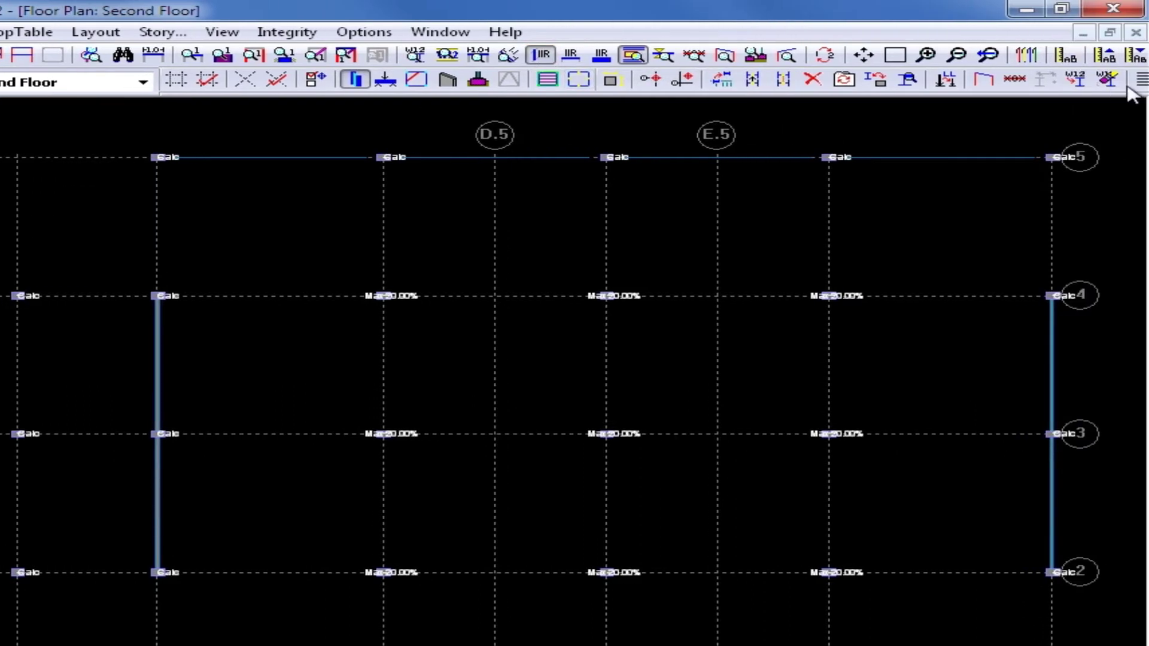
click(1103, 56)
click(1104, 56)
click(1104, 56)
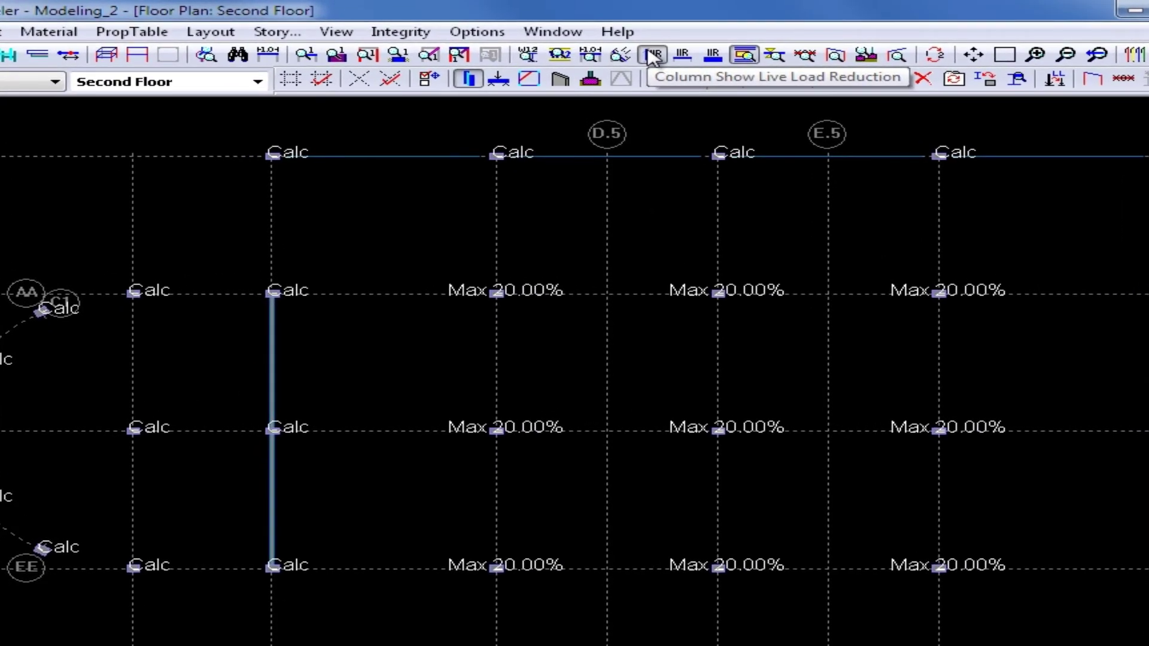
click(652, 55)
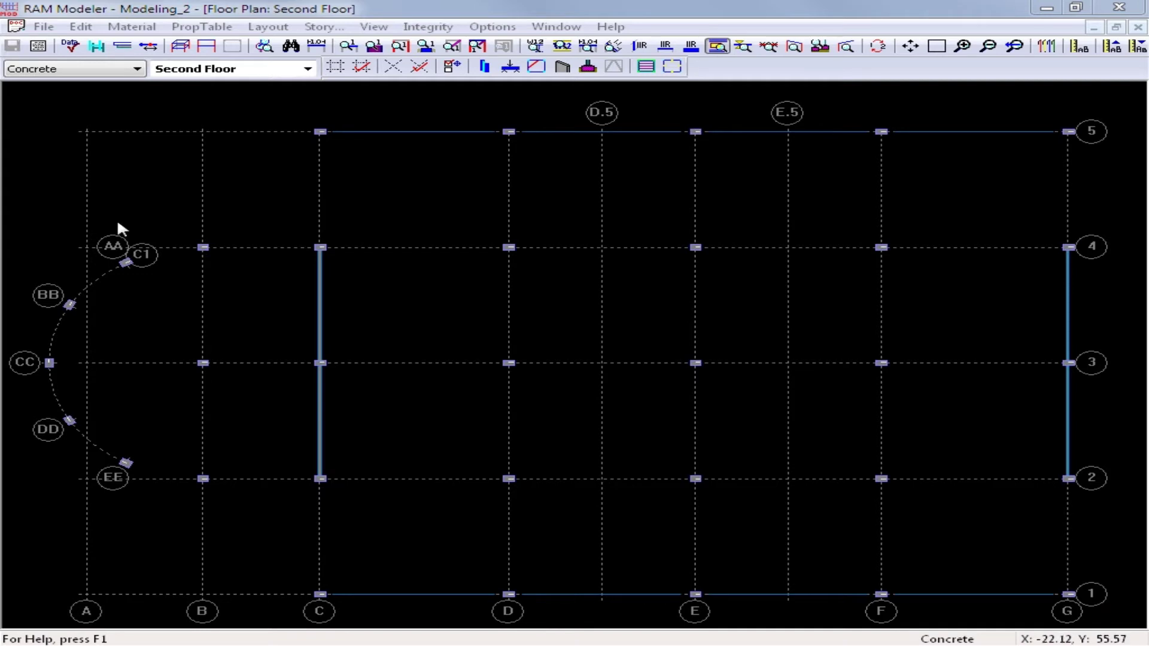
Set the working material to Steel and open the Third Floor plan
click(49, 68)
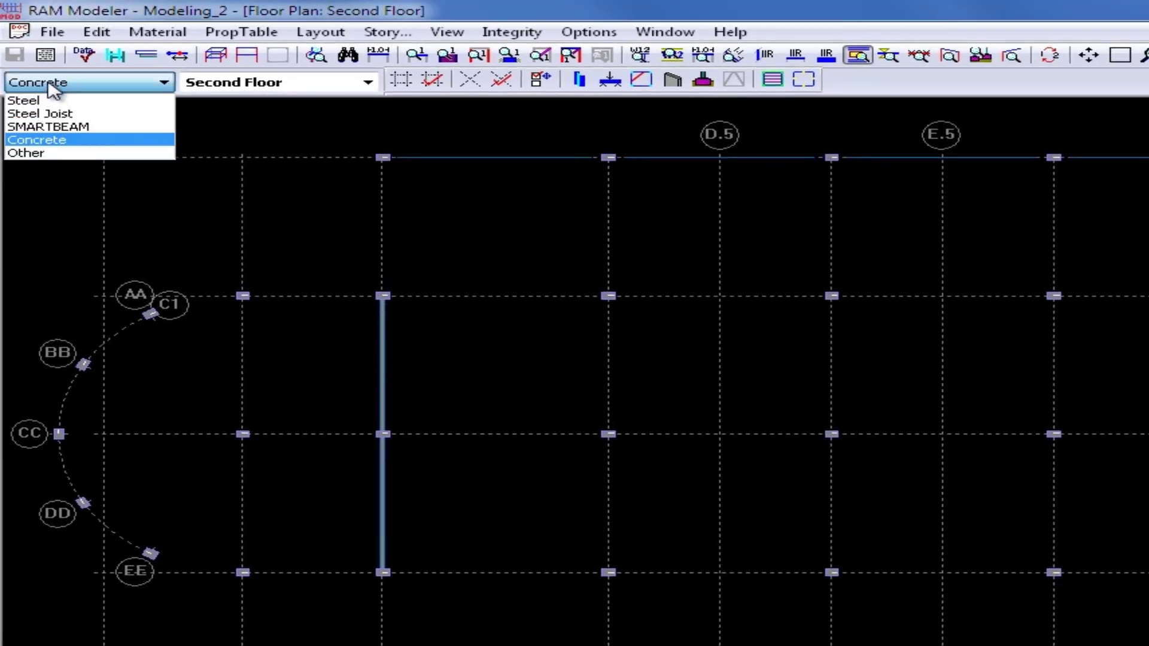
click(22, 100)
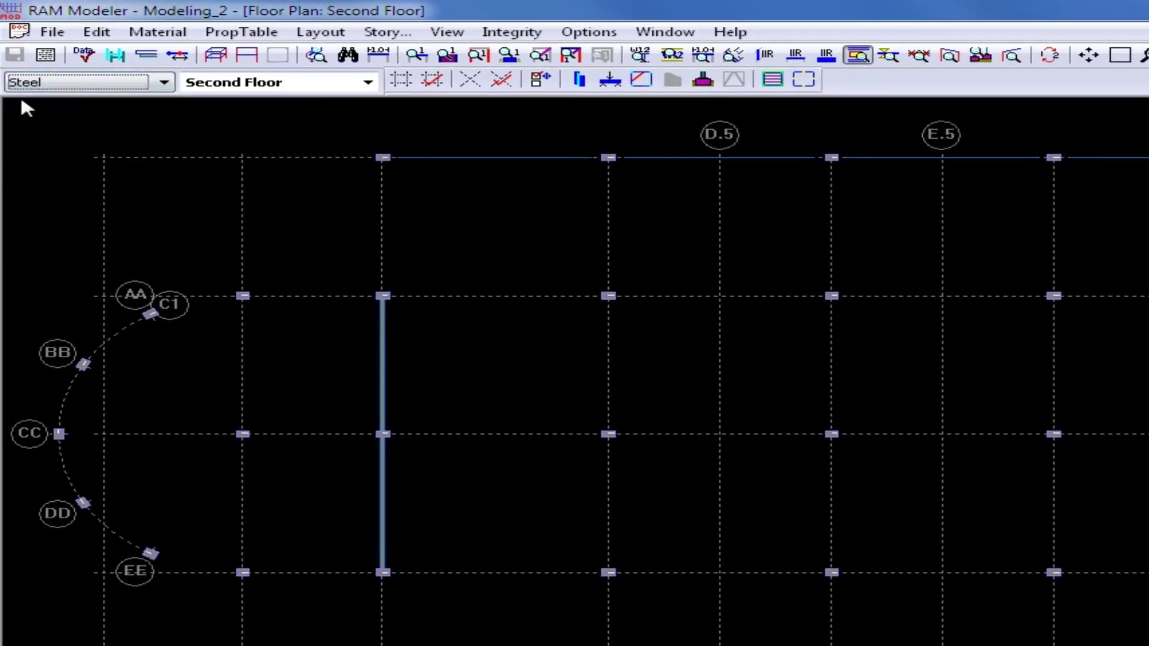
click(254, 86)
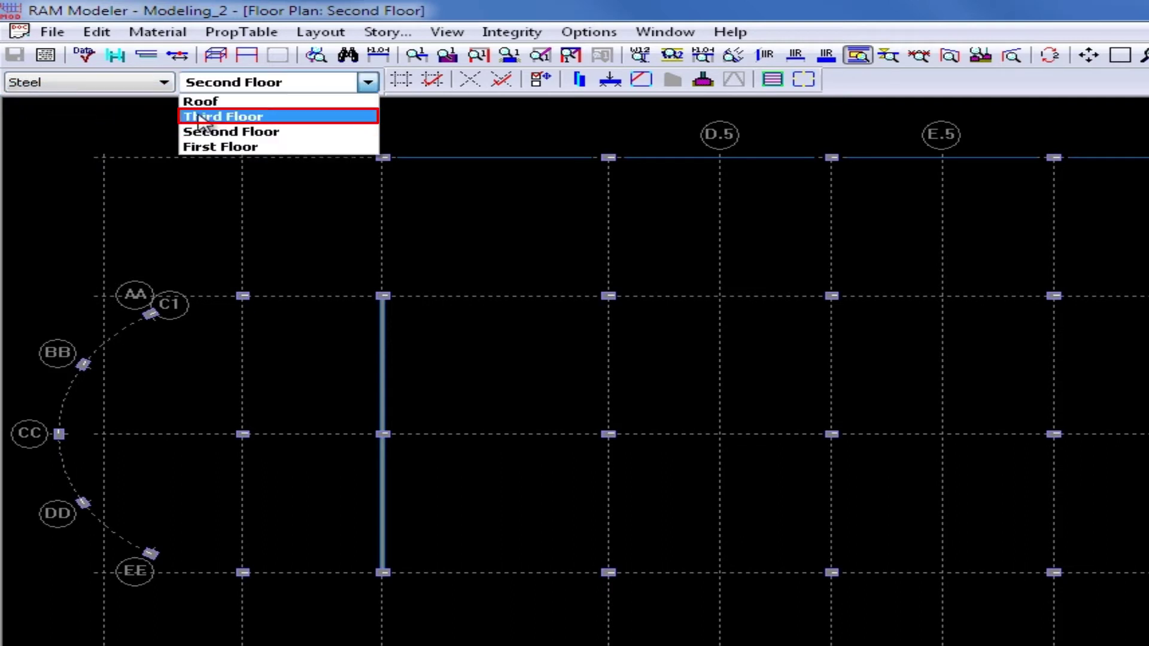
click(221, 116)
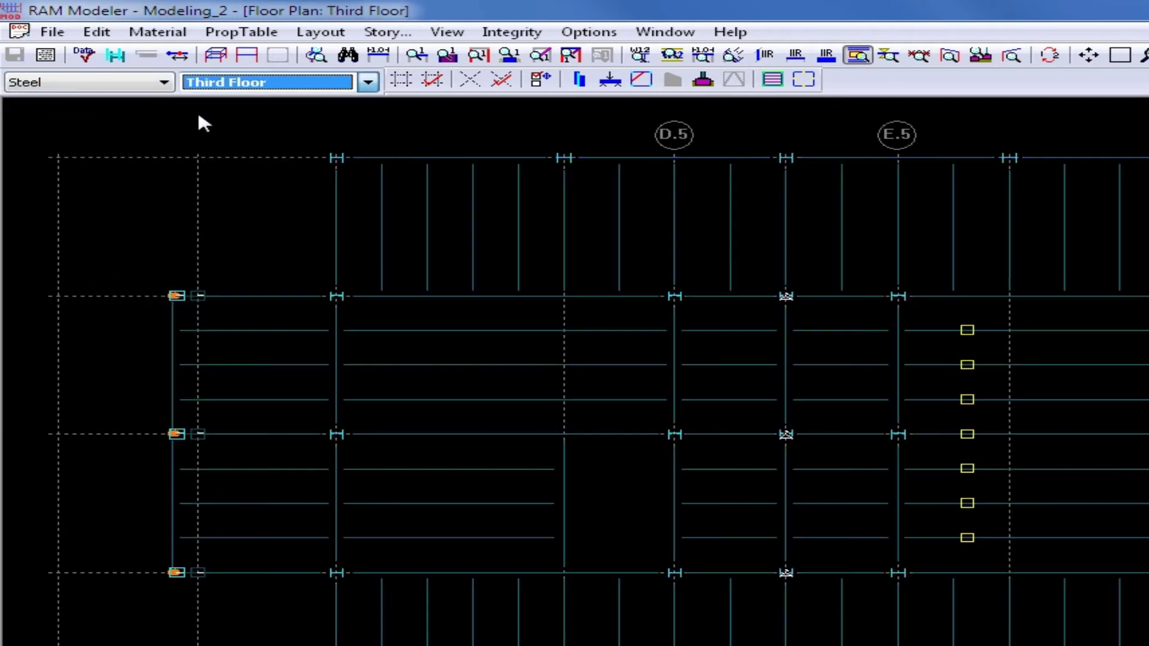
Define a steel beam size restriction with a maximum depth of 18 in and a minimum depth of 14 in
click(608, 82)
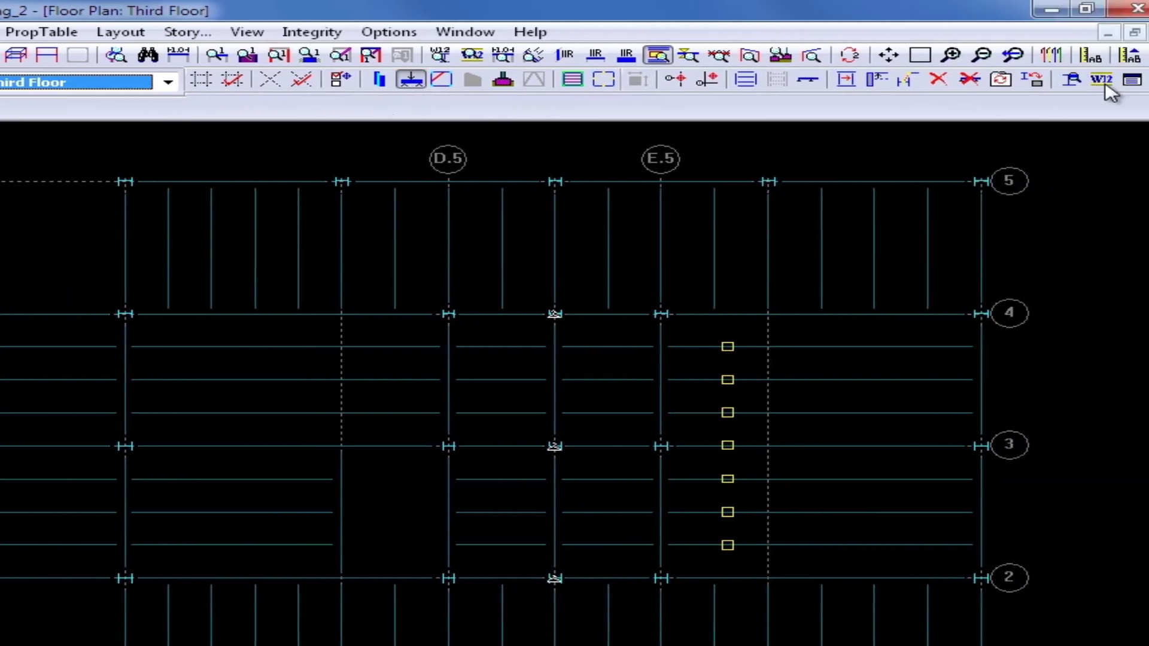
click(1078, 82)
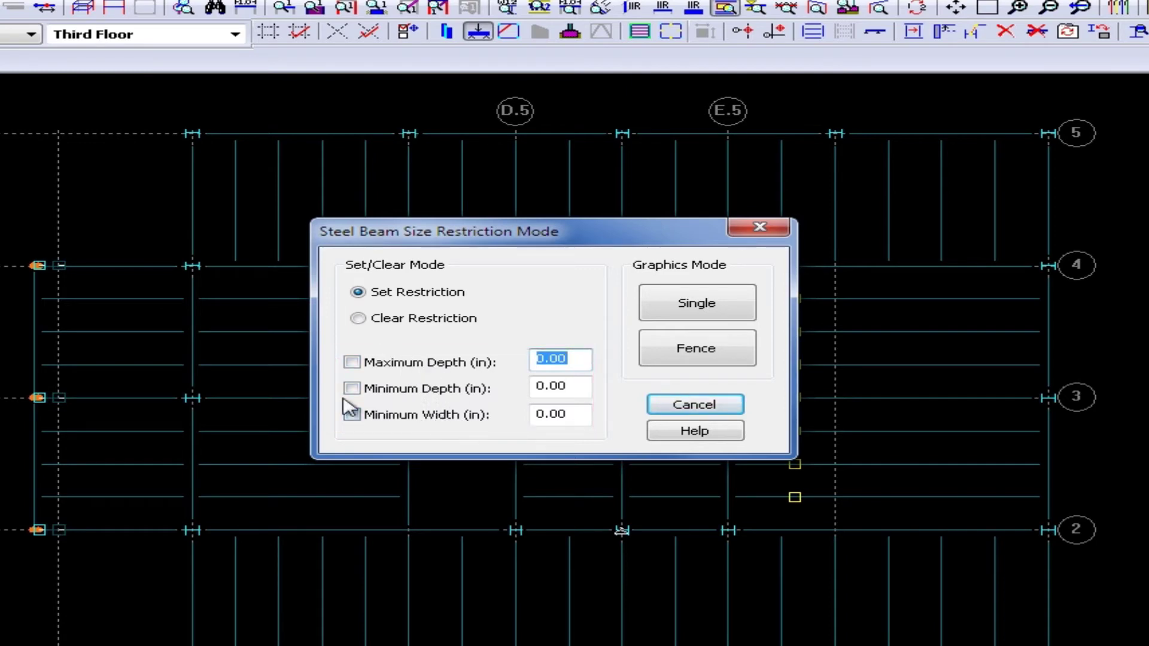
click(352, 362)
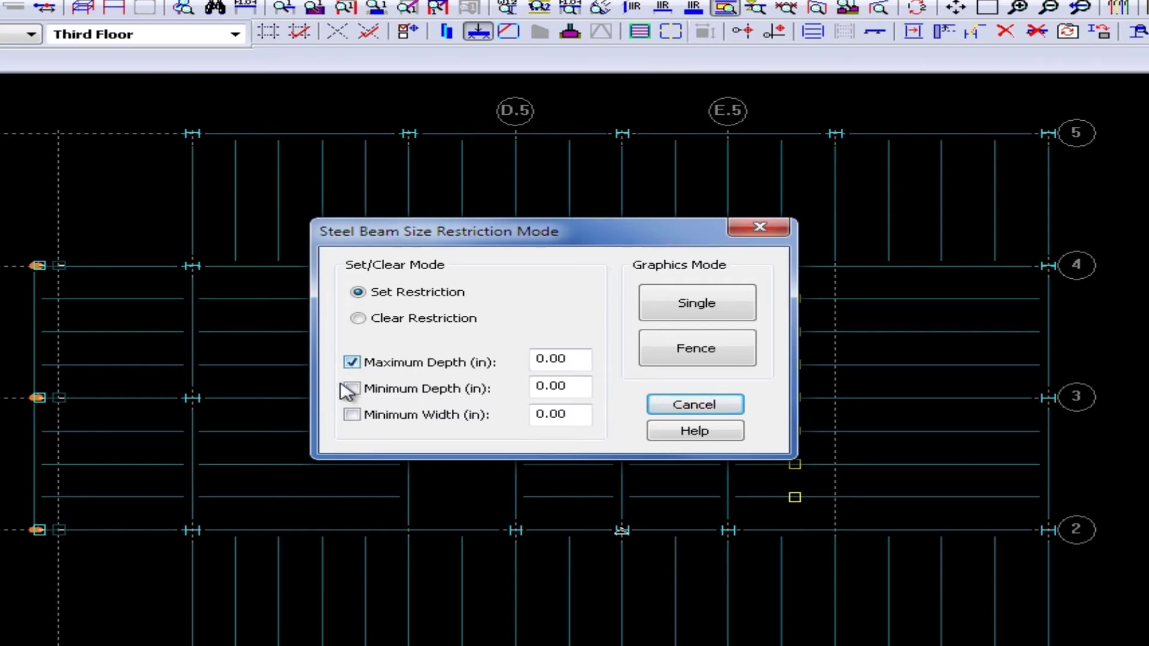
click(352, 388)
double_click(577, 360)
text(18)
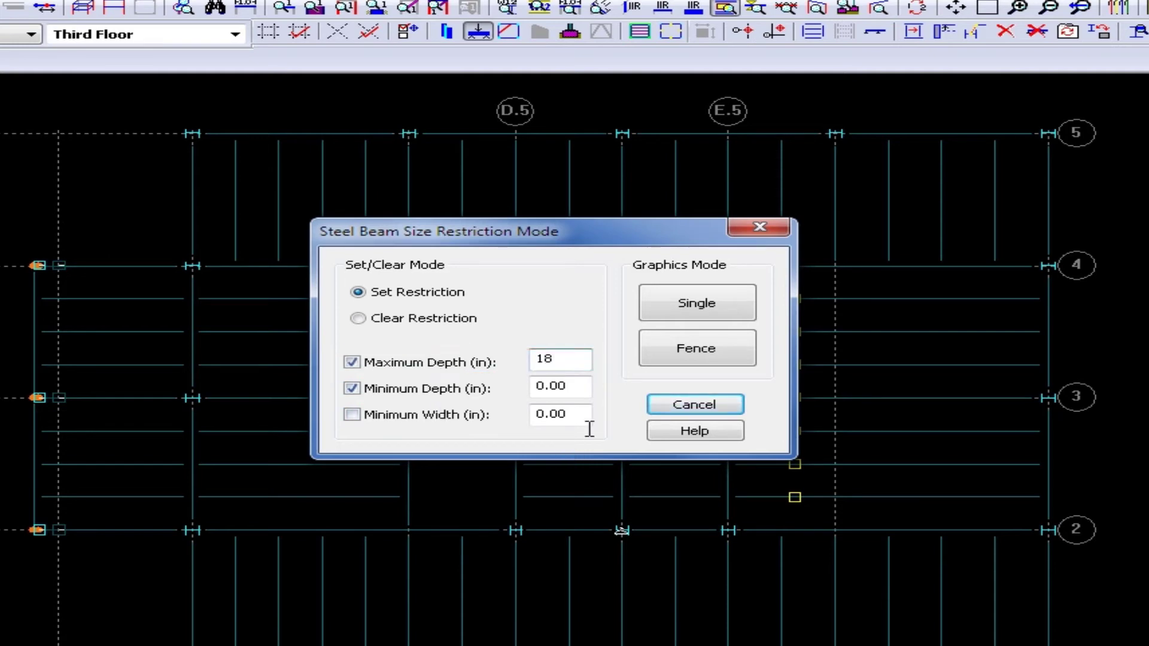
click(568, 386)
key(shift+Home)
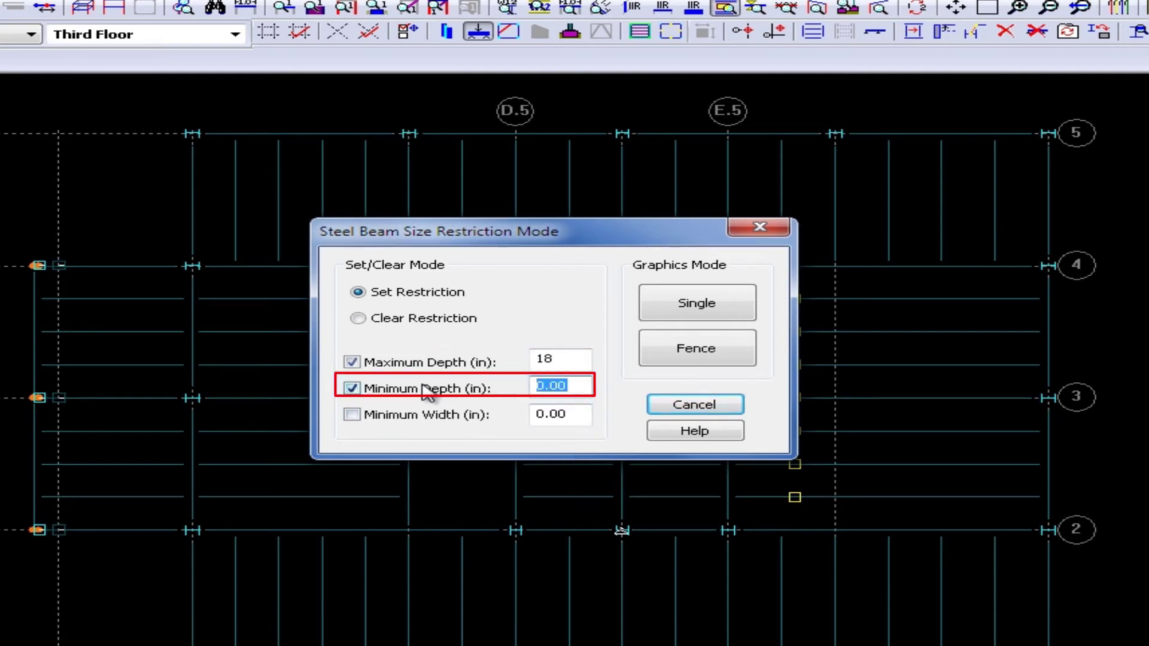
text(14)
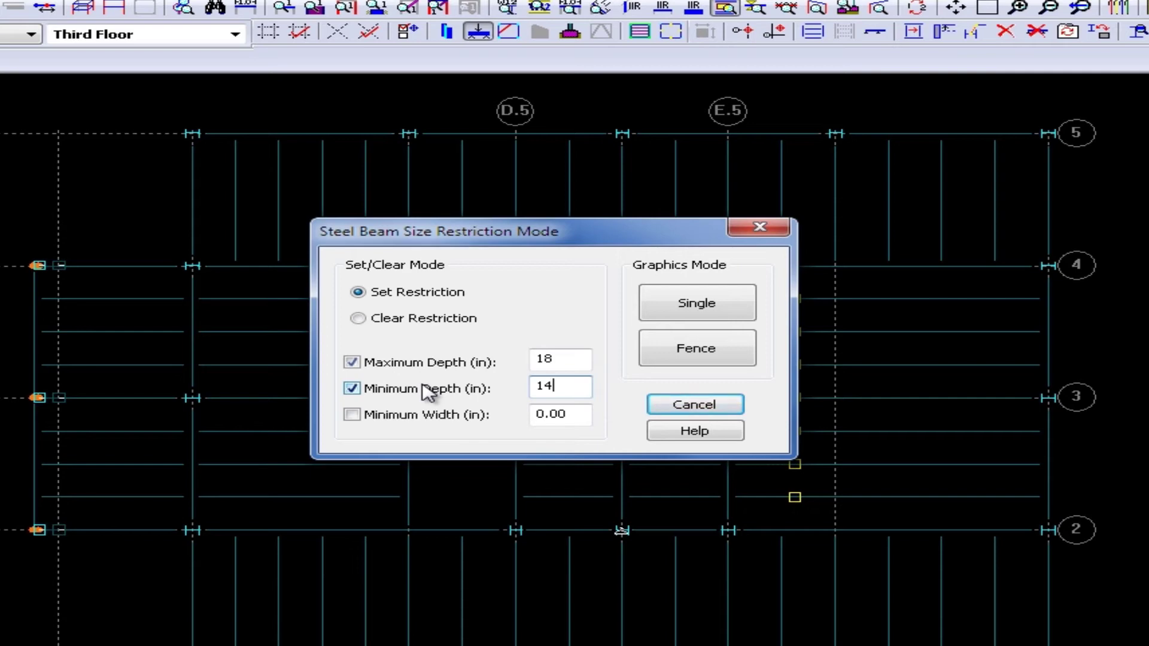
Assign the size restriction individually to the seven horizontal beams ending at grid C between grids 2 and 4, and check the restriction labels
click(664, 305)
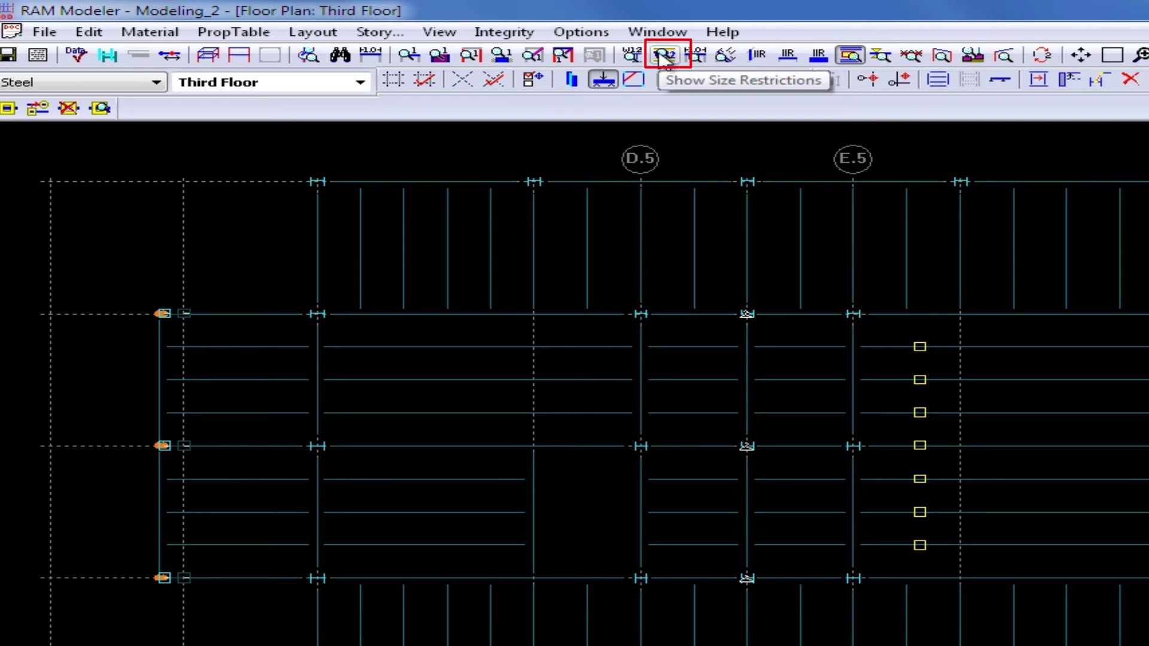
click(665, 56)
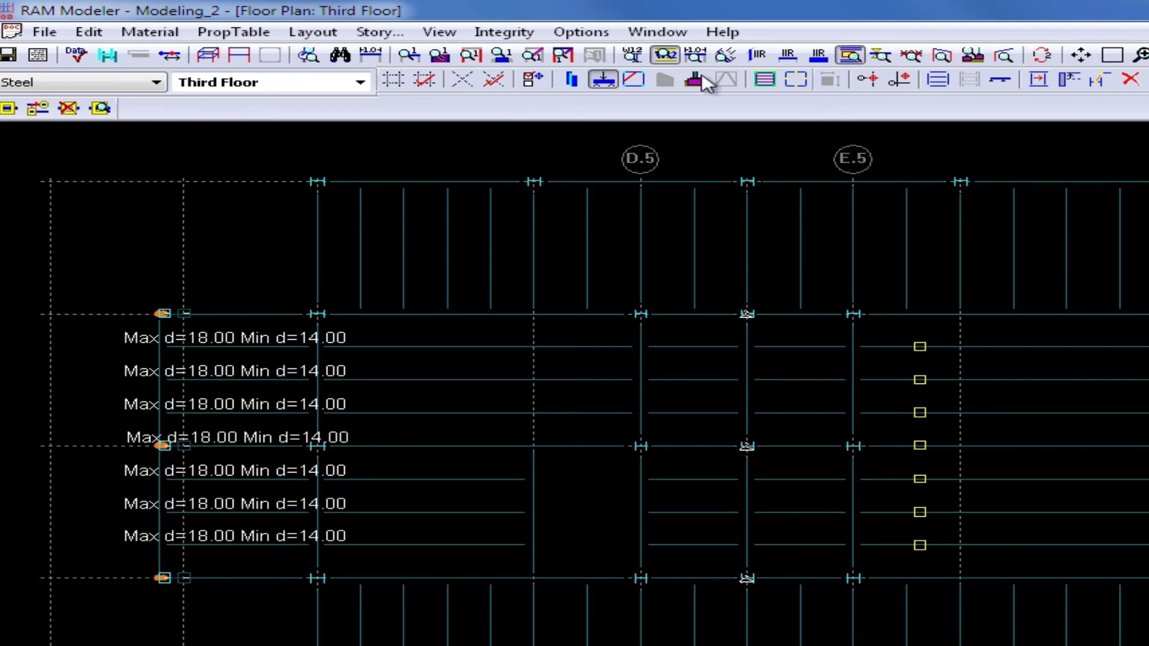
click(665, 55)
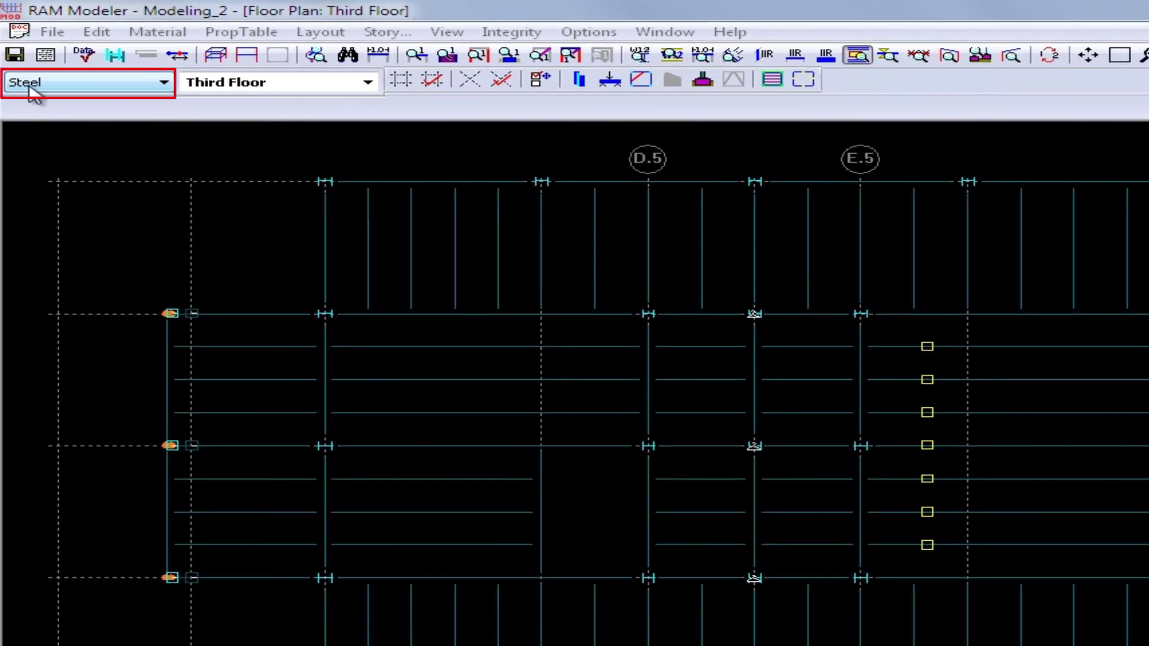
Open the Roof plan in beam layout mode and move the beam layout toolbar to where all its tools are accessible
click(245, 90)
click(238, 103)
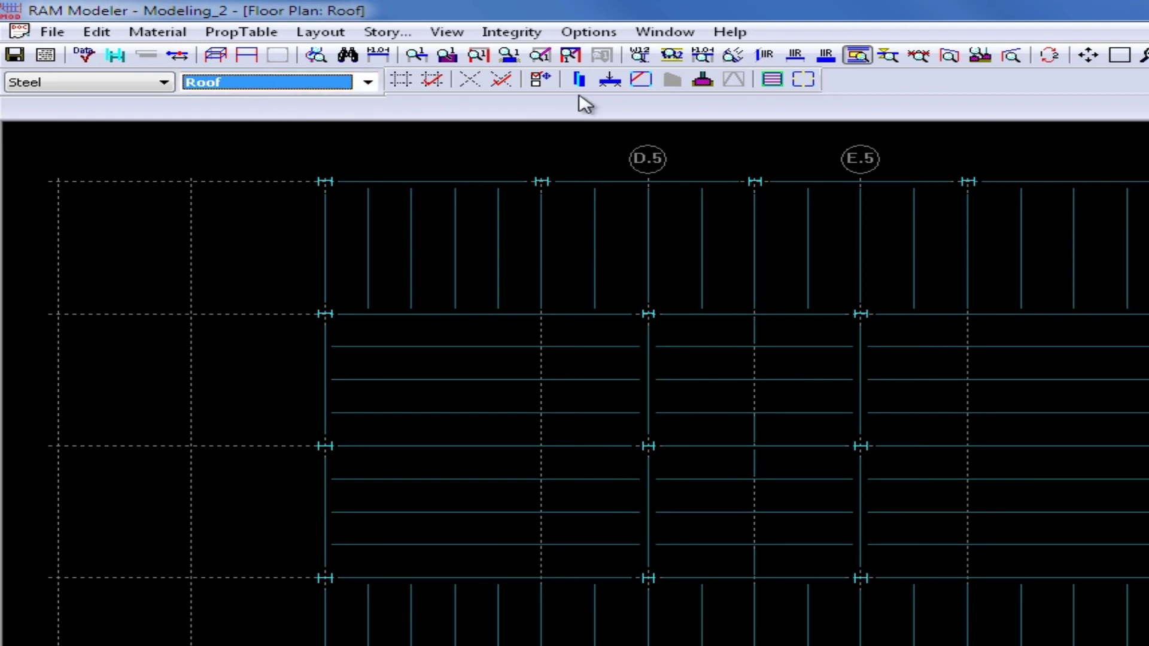
click(609, 82)
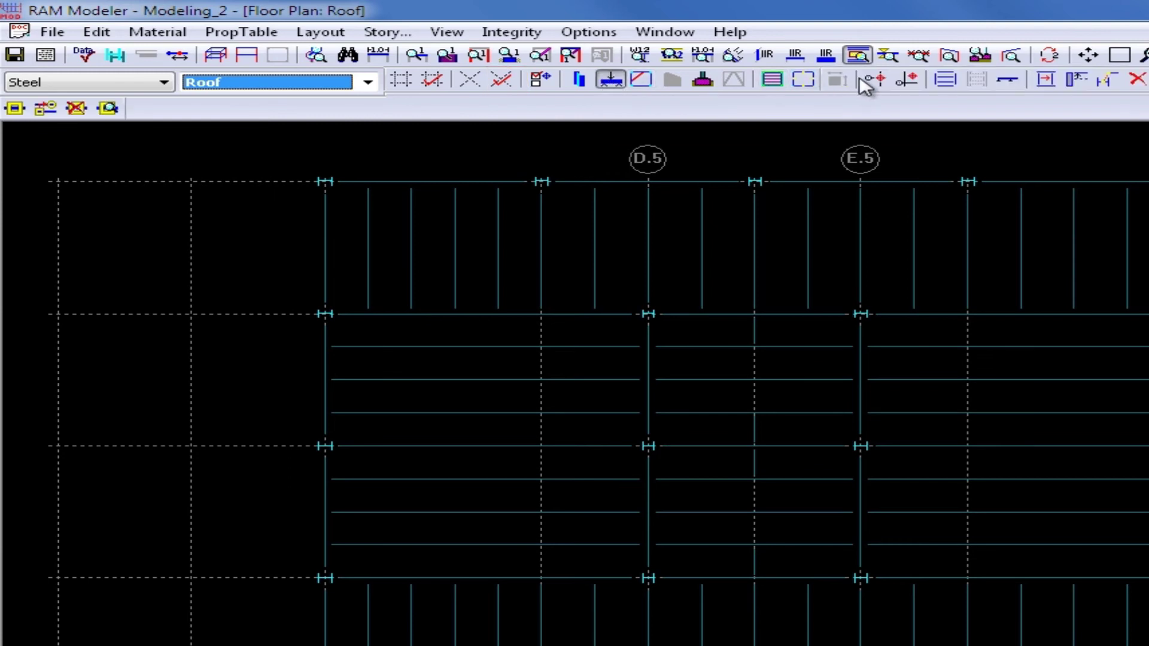
drag(871, 84, 126, 113)
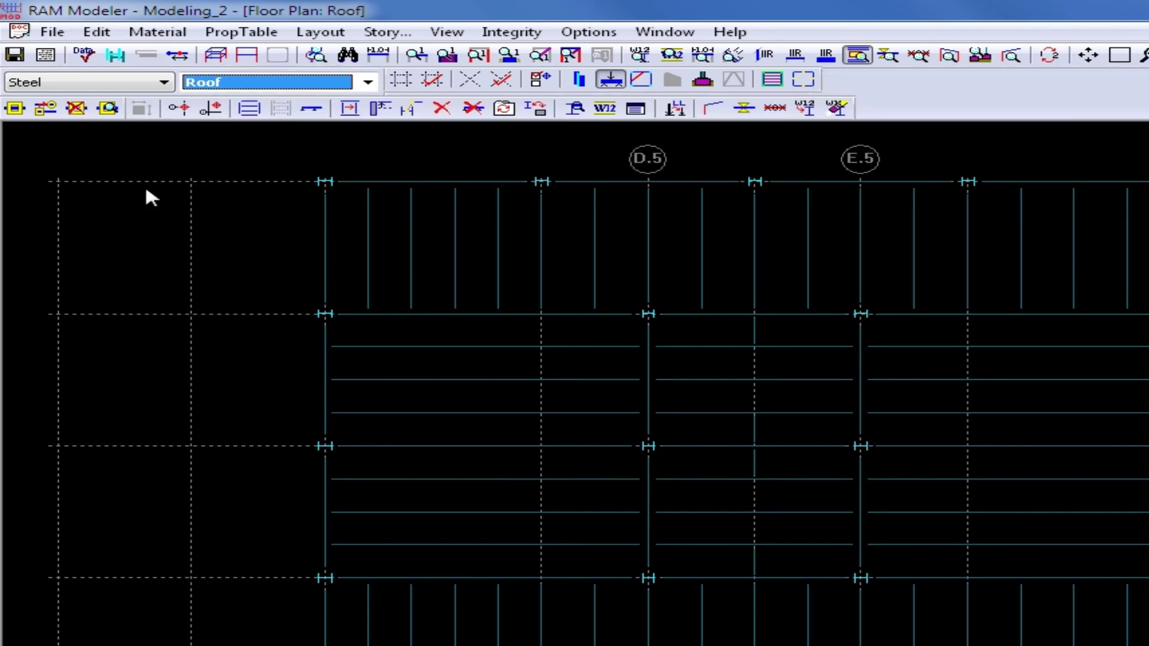
Set up single brace points for the top and bottom flanges at 13.25 ft from the selected span end, adding them beam by beam
click(744, 108)
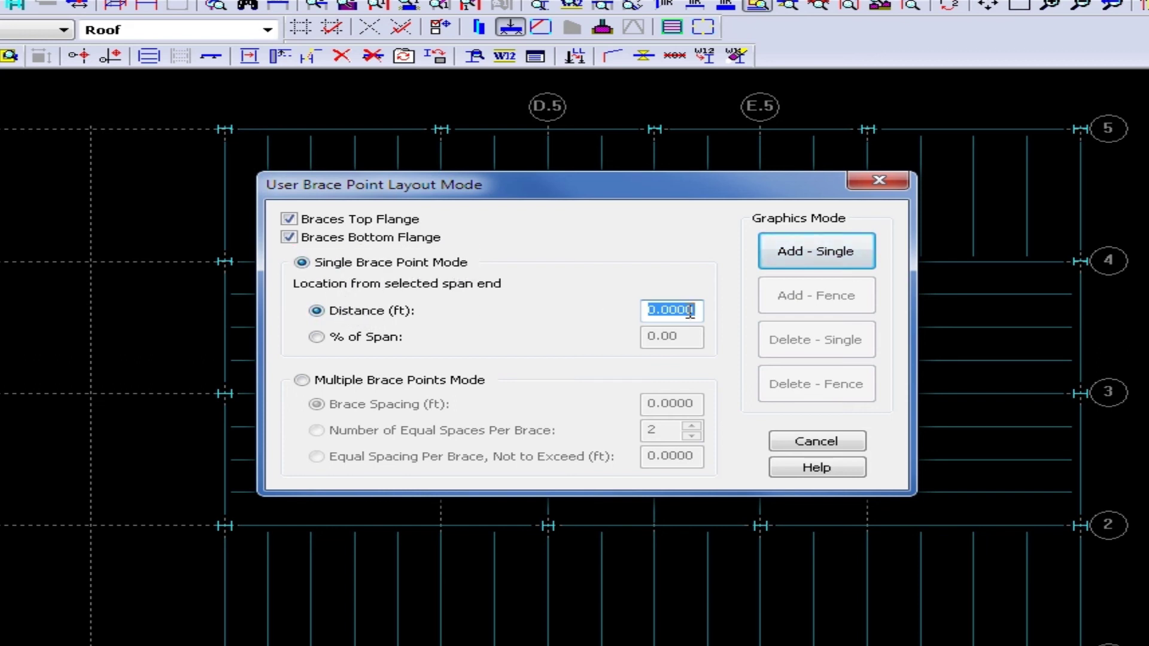
text(13.25)
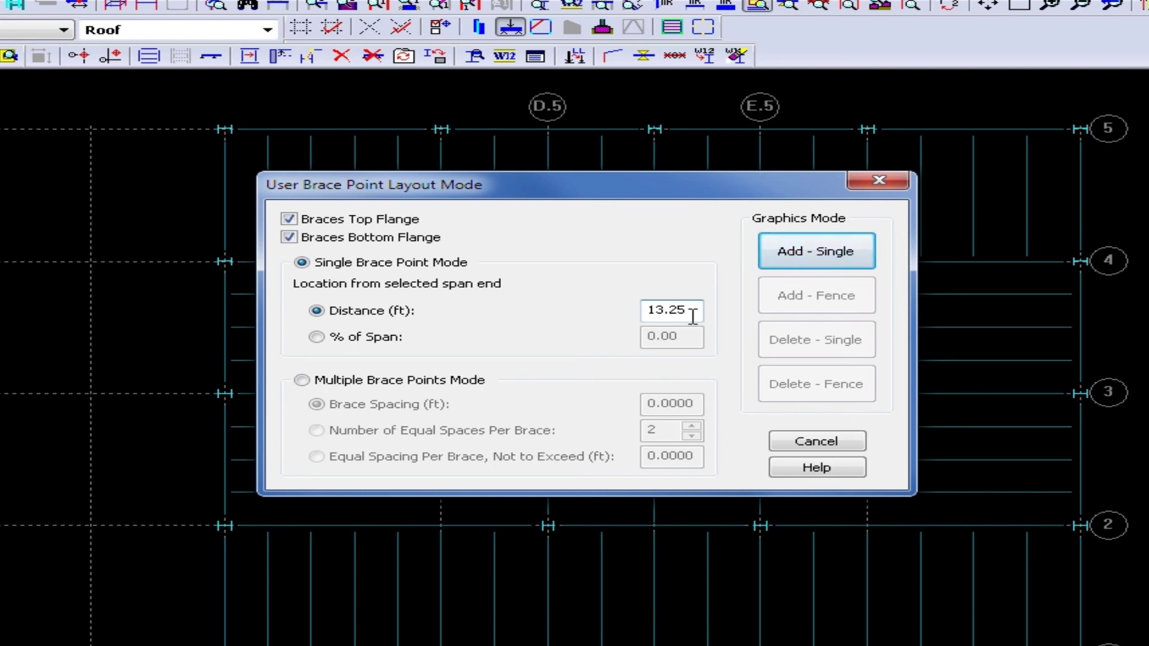
click(795, 259)
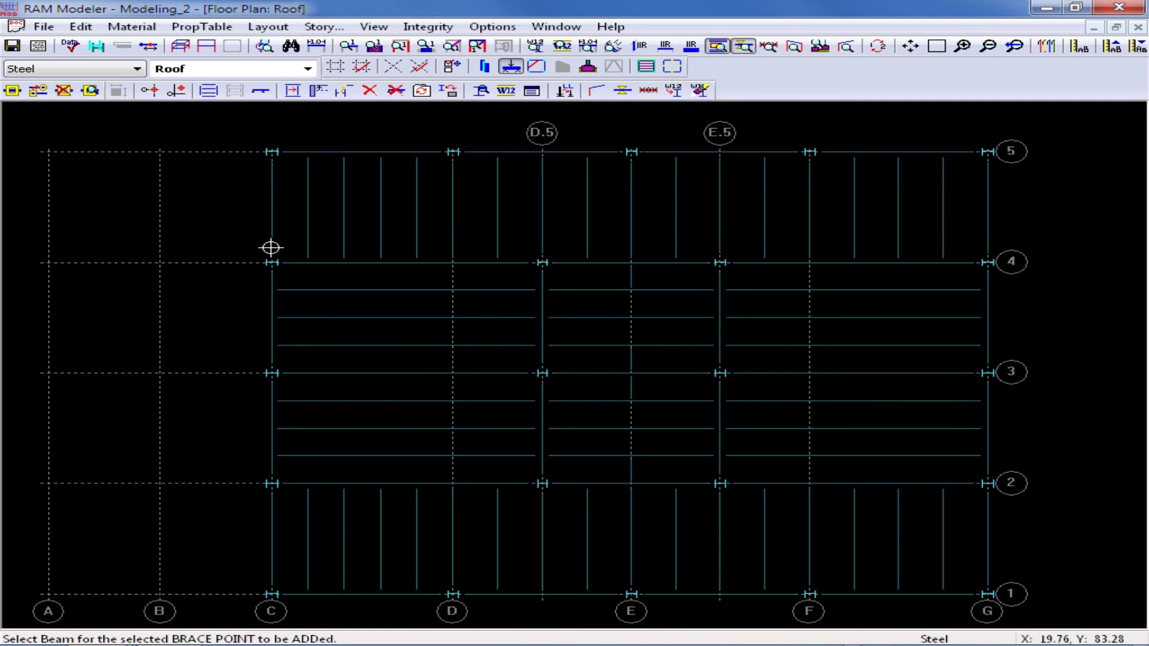
Add brace points to the grid C beams between grids 4–5 and 1–2, measured from their grid 4 and grid 1 ends, and save the model
click(273, 217)
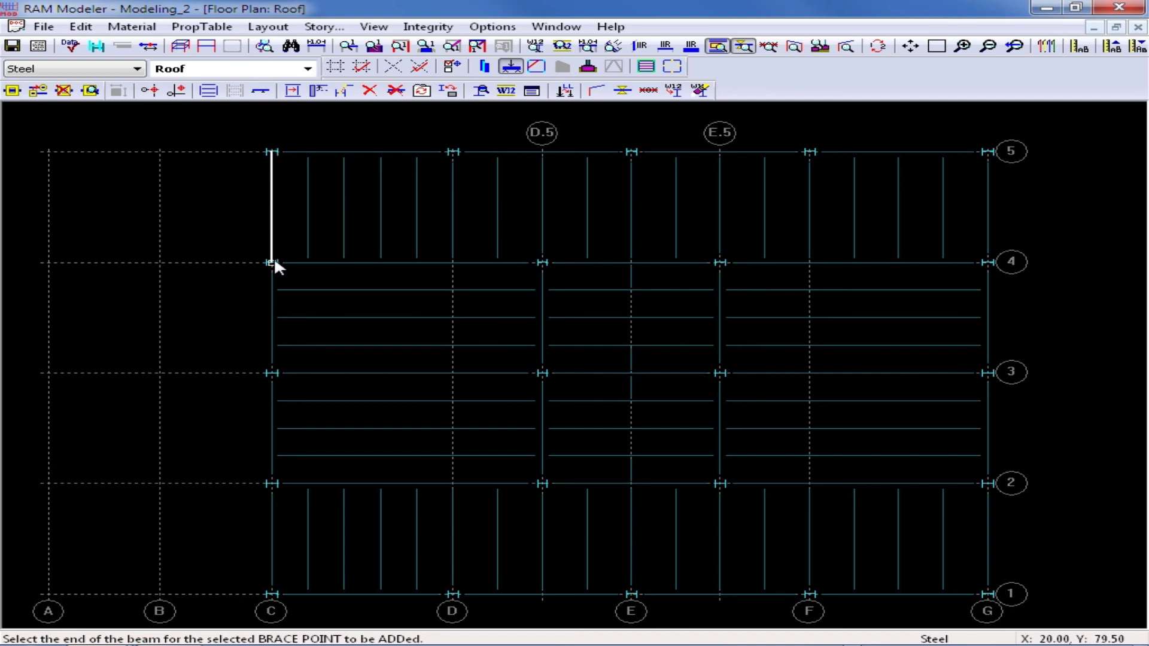
click(273, 262)
click(263, 207)
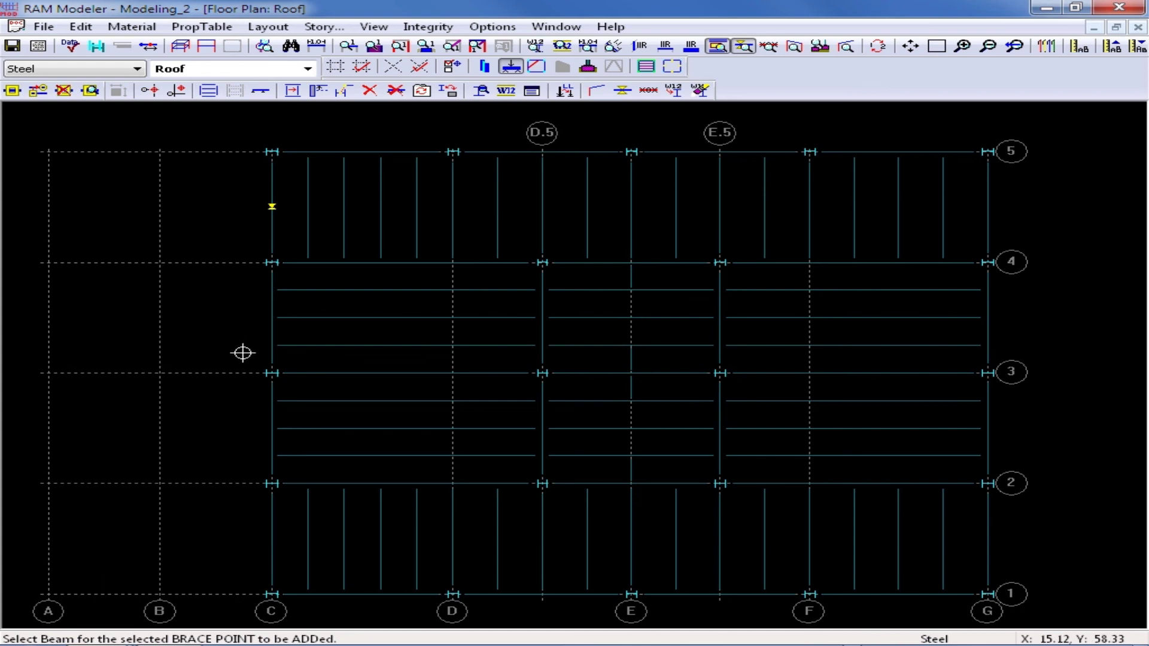
click(274, 520)
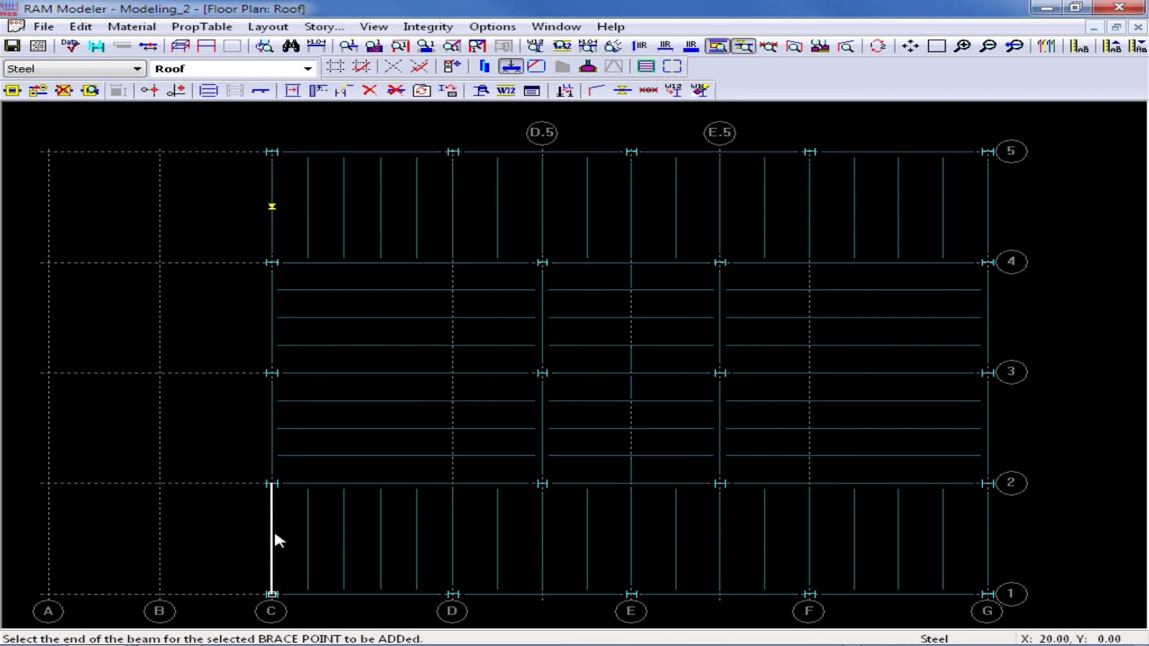
click(273, 595)
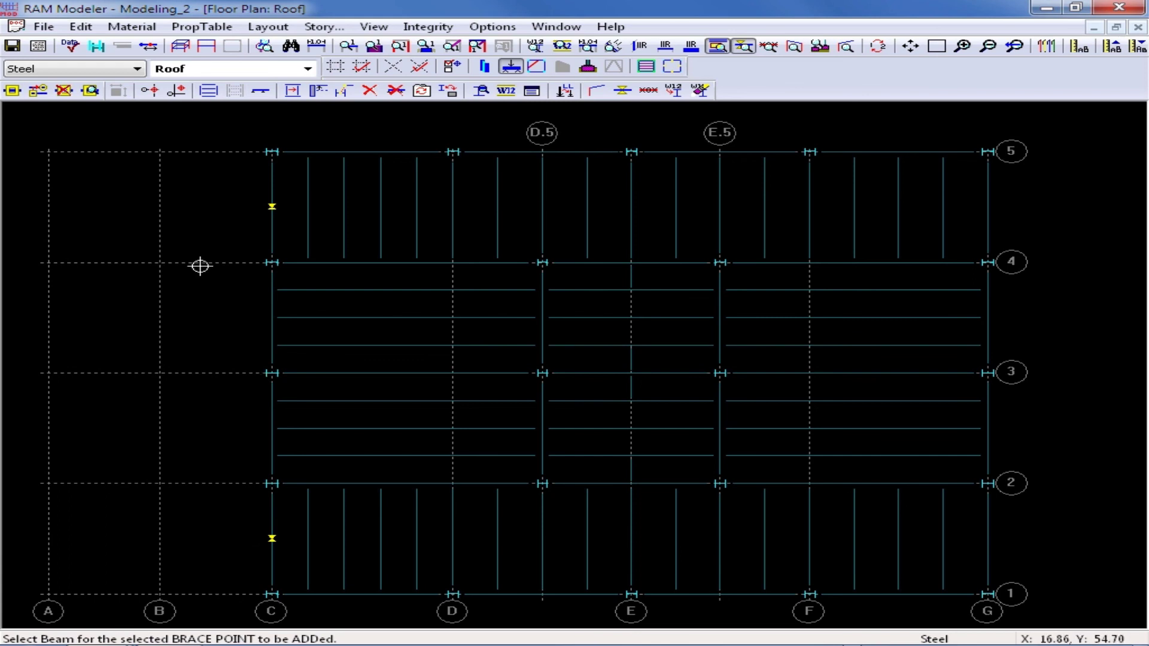
click(13, 46)
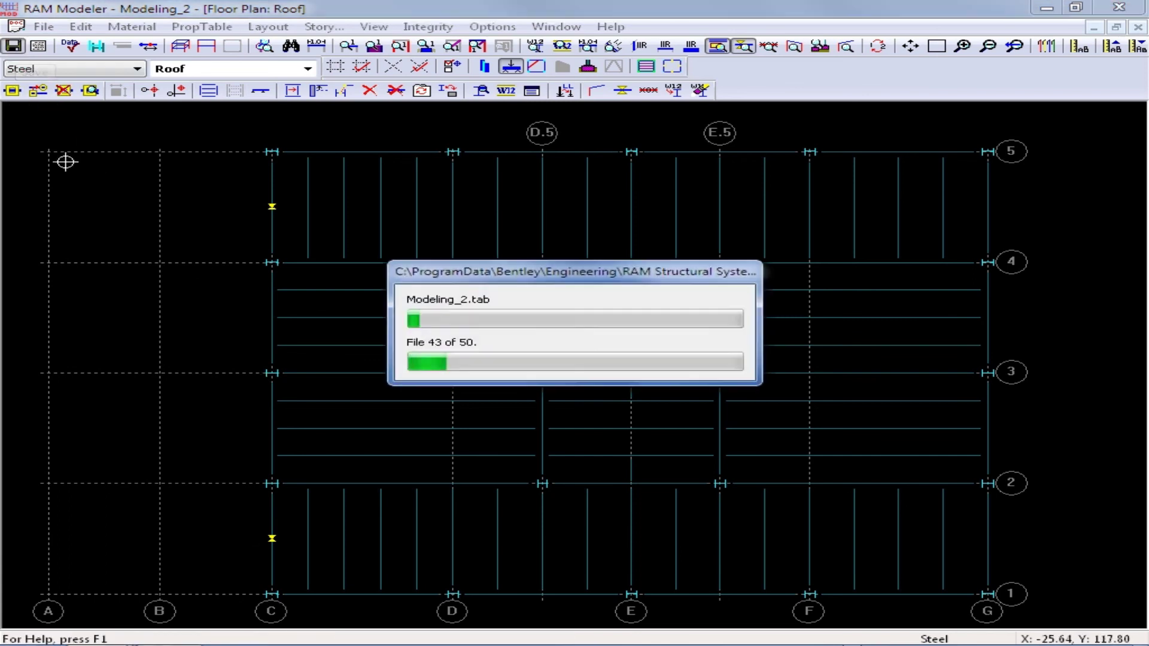